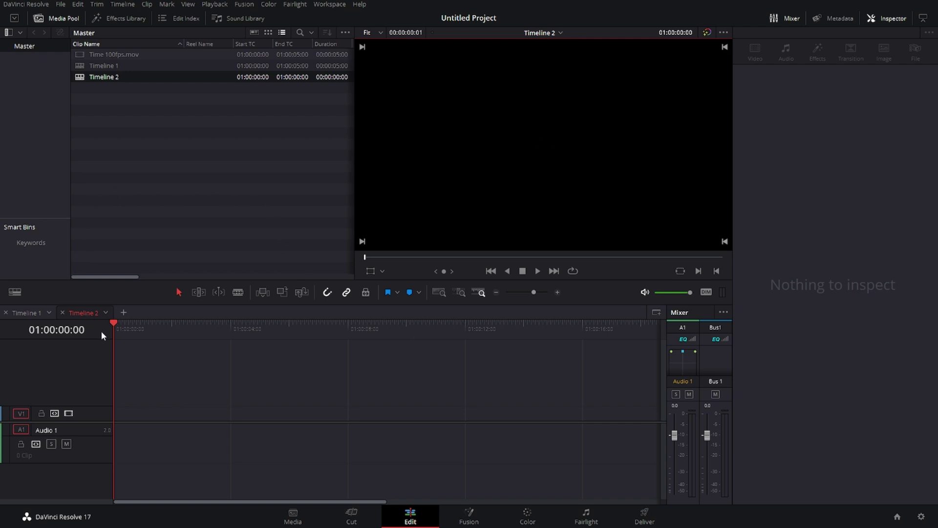
# Turn off stacked timeline tabs and place Time 100fps.mov at the start of Timeline 2.
pyautogui.click(14, 292)
pyautogui.click(35, 329)
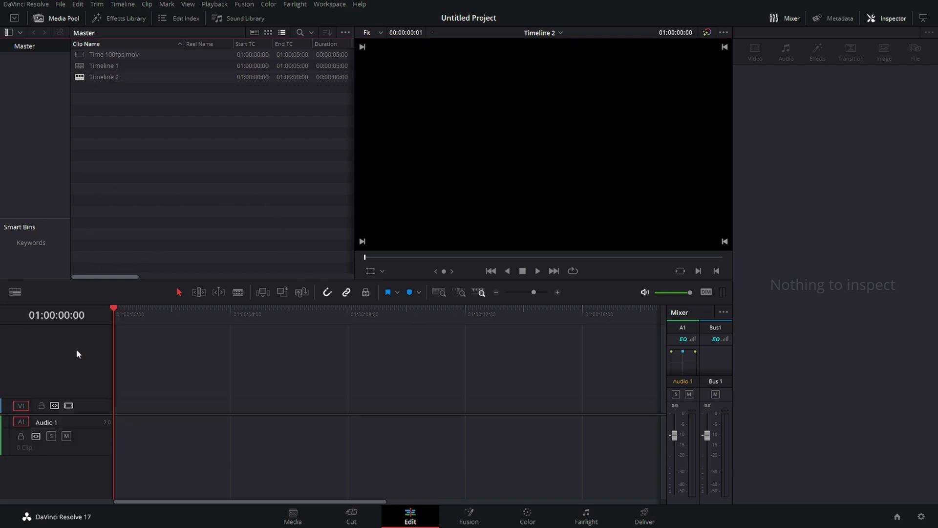
pyautogui.moveTo(90, 54); pyautogui.dragTo(112, 422)
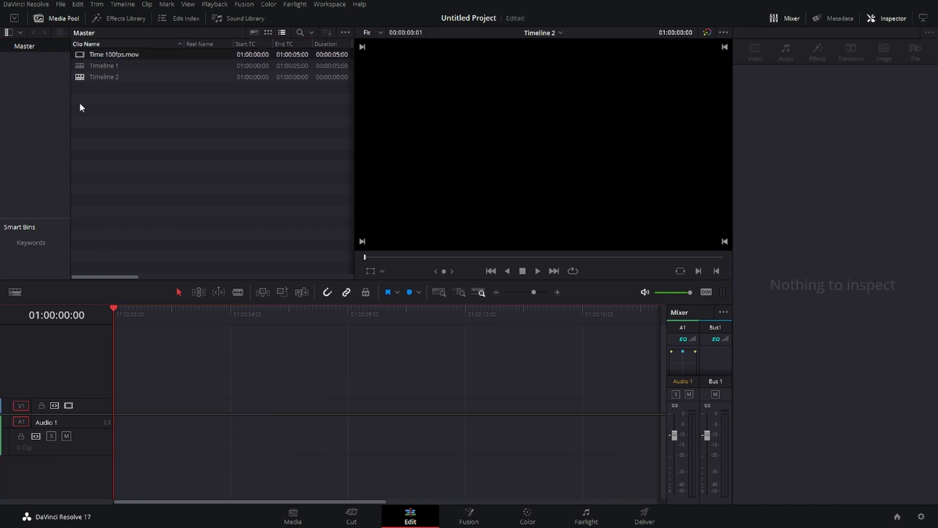
pyautogui.moveTo(79, 51); pyautogui.dragTo(119, 418)
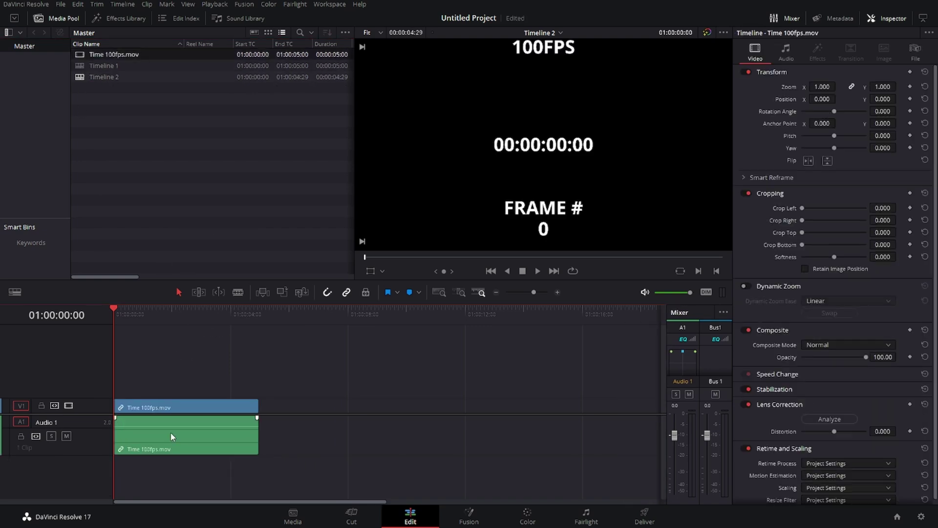
# Step through the 100fps clip frame by frame, then move the playhead to its last frame.
pyautogui.press('Right')
pyautogui.press('Left')
pyautogui.moveTo(534, 293); pyautogui.dragTo(549, 292)
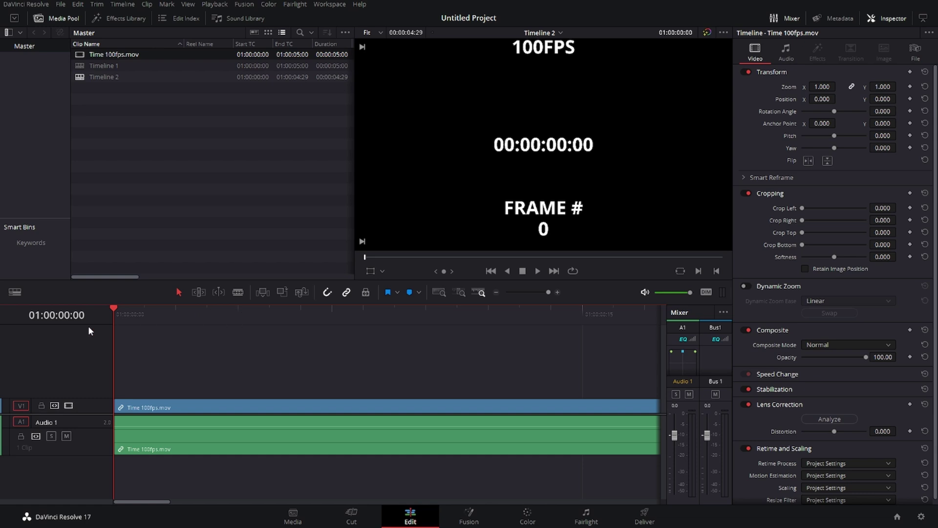
pyautogui.press('Right')
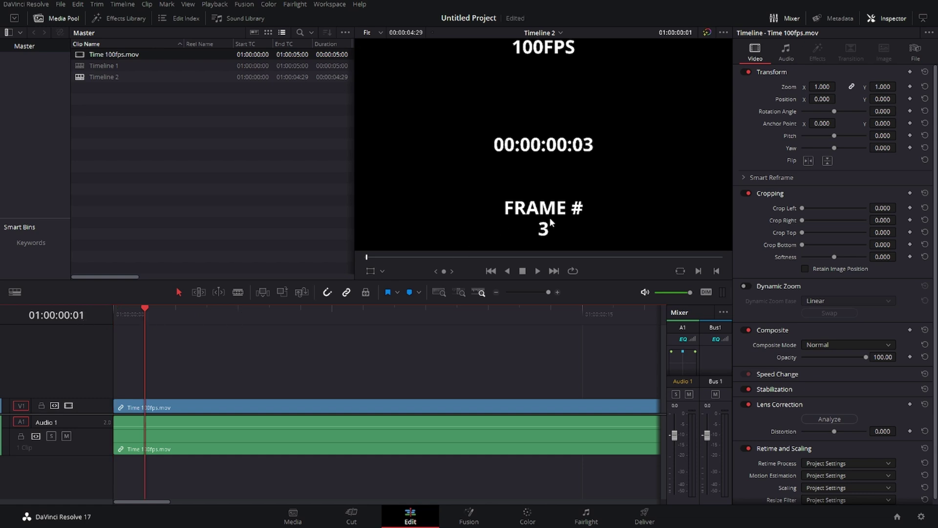
pyautogui.press('Right')
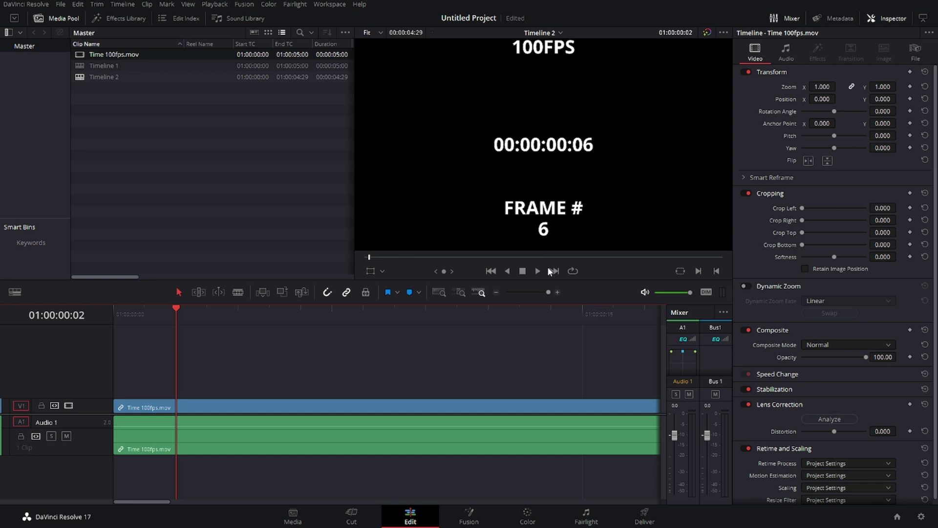
pyautogui.click(496, 292)
pyautogui.click(496, 292)
pyautogui.click(497, 292)
pyautogui.click(249, 315)
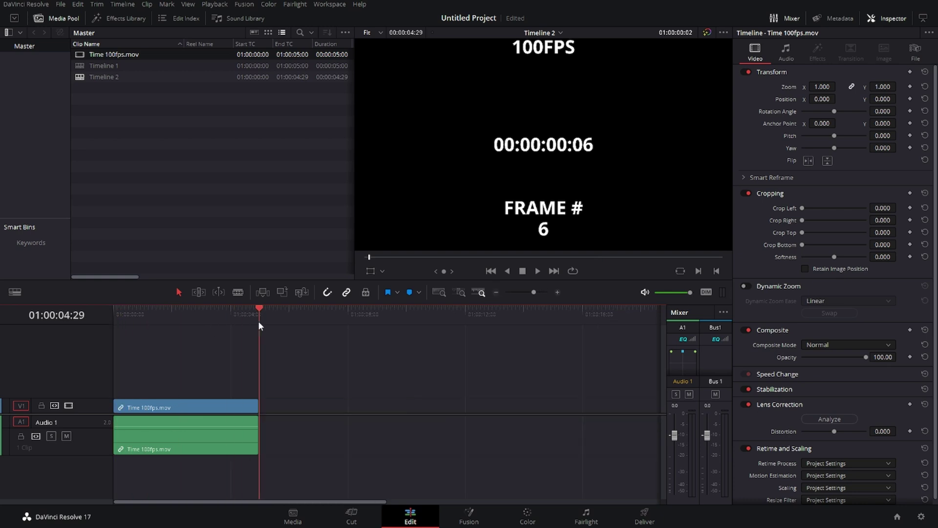
pyautogui.moveTo(258, 326); pyautogui.dragTo(255, 337)
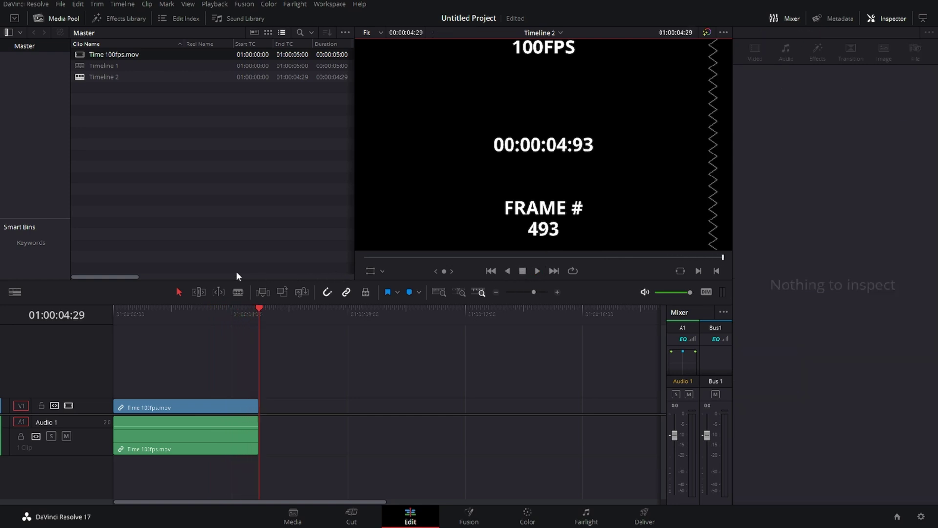
# Create a new Timeline 3 with custom settings and a 120 fps frame rate.
pyautogui.rightClick(168, 214)
pyautogui.moveTo(382, 213)
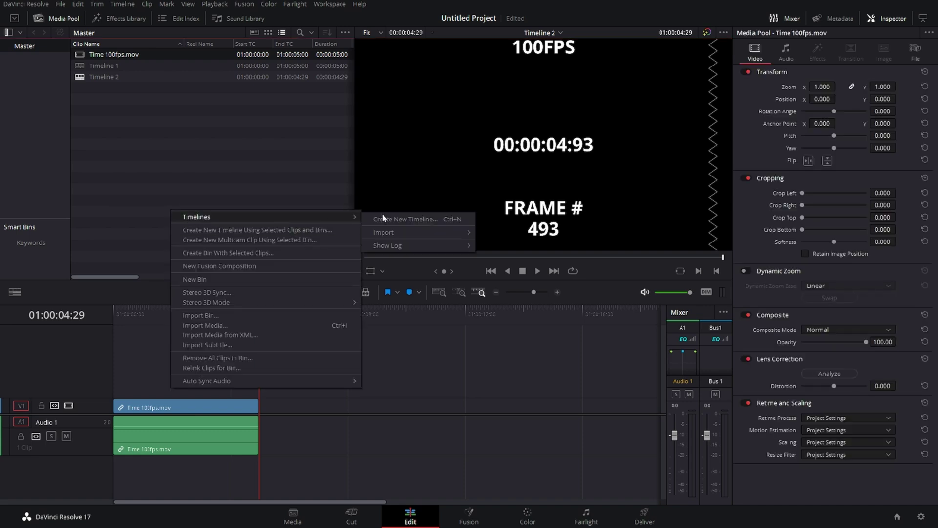
pyautogui.click(433, 219)
pyautogui.click(399, 307)
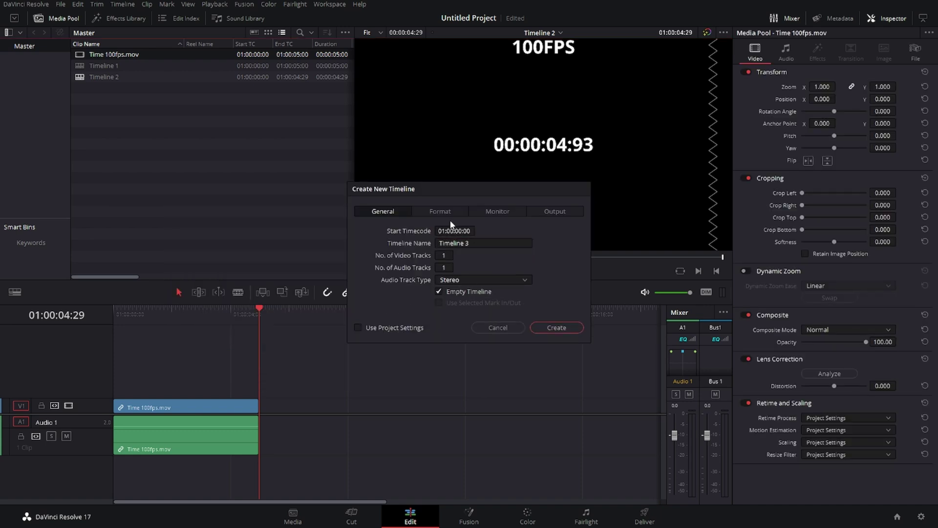
pyautogui.click(447, 216)
pyautogui.click(466, 294)
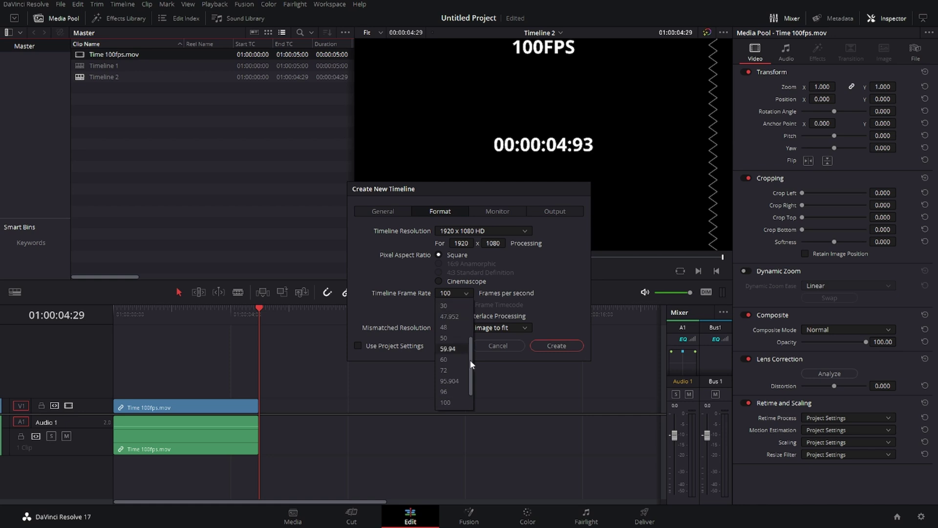
pyautogui.click(454, 403)
pyautogui.click(557, 346)
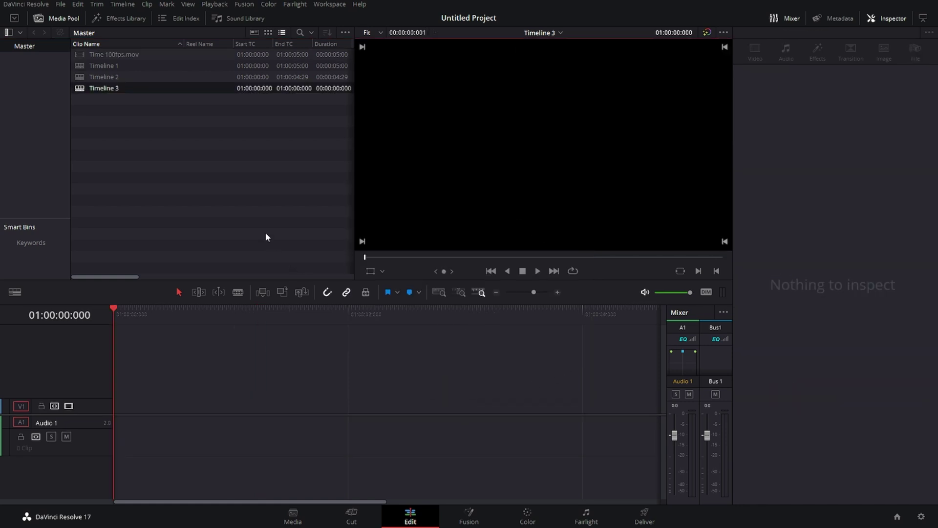
# Add Time 100fps.mov to Timeline 3, step frames to see repeats, then select Timelines 2 and 3.
pyautogui.moveTo(78, 55); pyautogui.dragTo(120, 410)
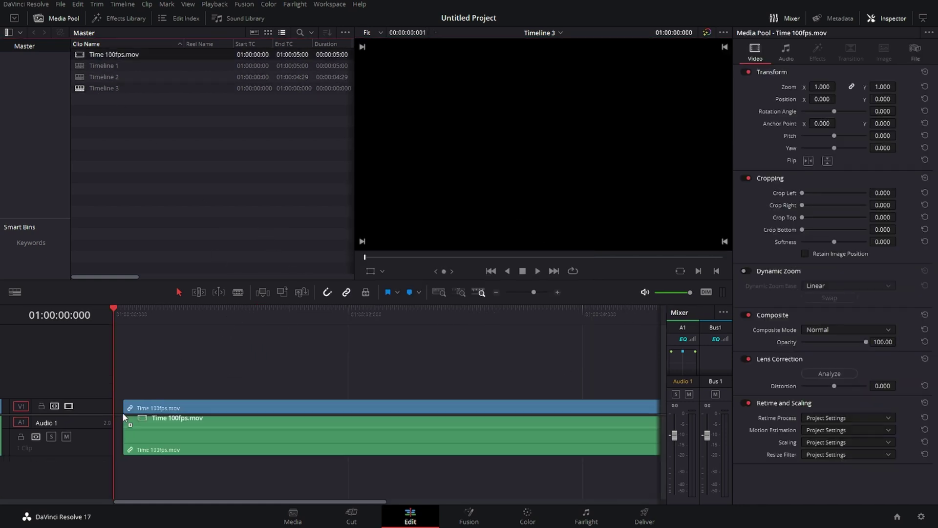
pyautogui.click(558, 293)
pyautogui.press('Right')
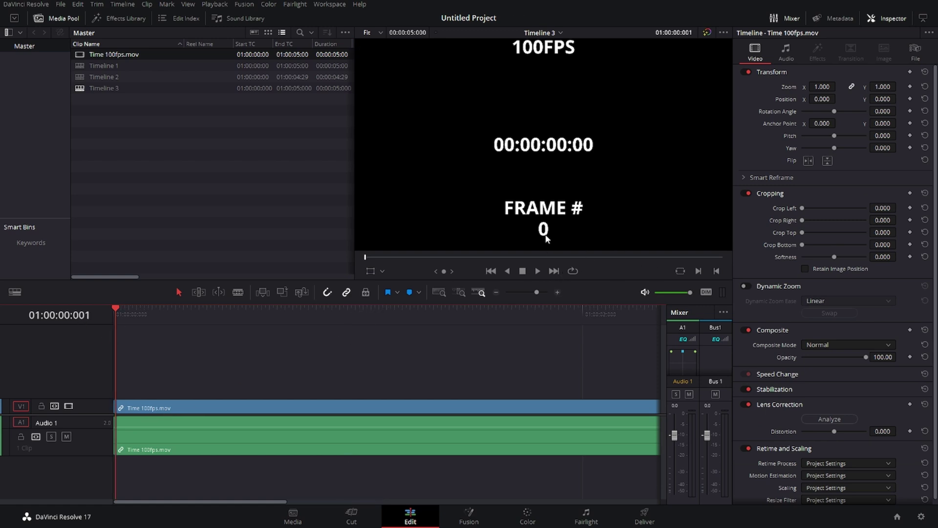
pyautogui.press('Right')
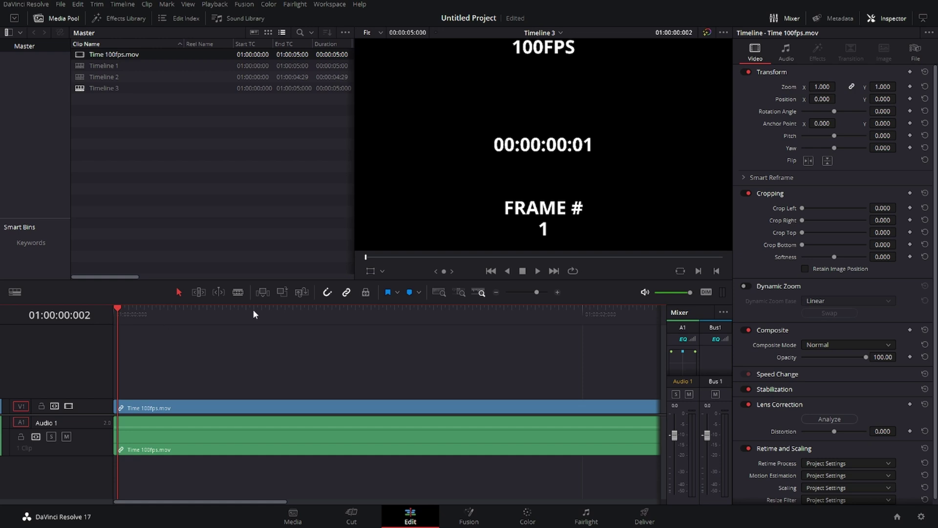
pyautogui.press('Right')
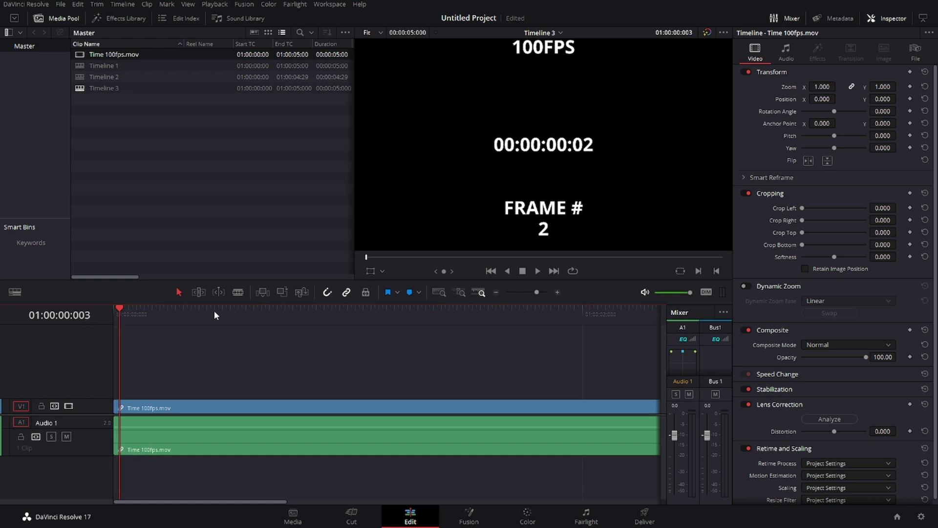
pyautogui.press('Right')
pyautogui.press('Right')
pyautogui.press('Right')
pyautogui.press('Right')
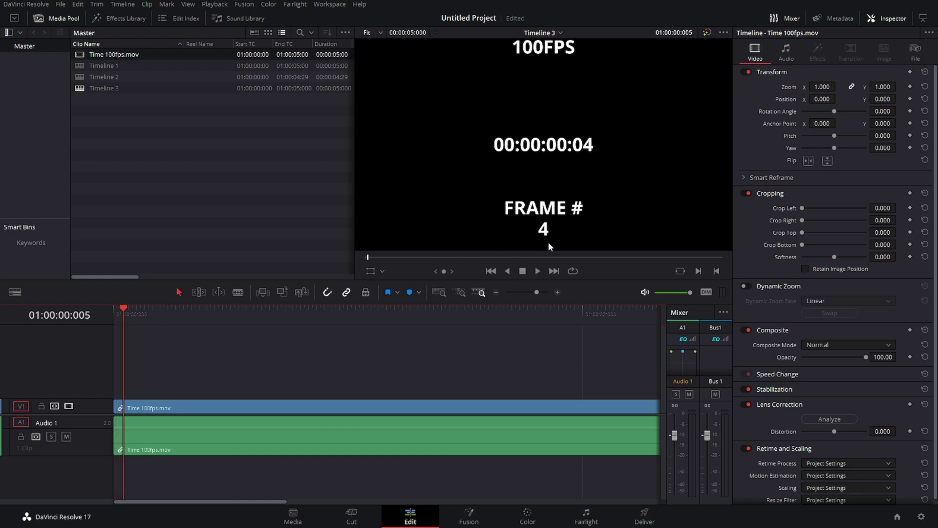
pyautogui.press('Left')
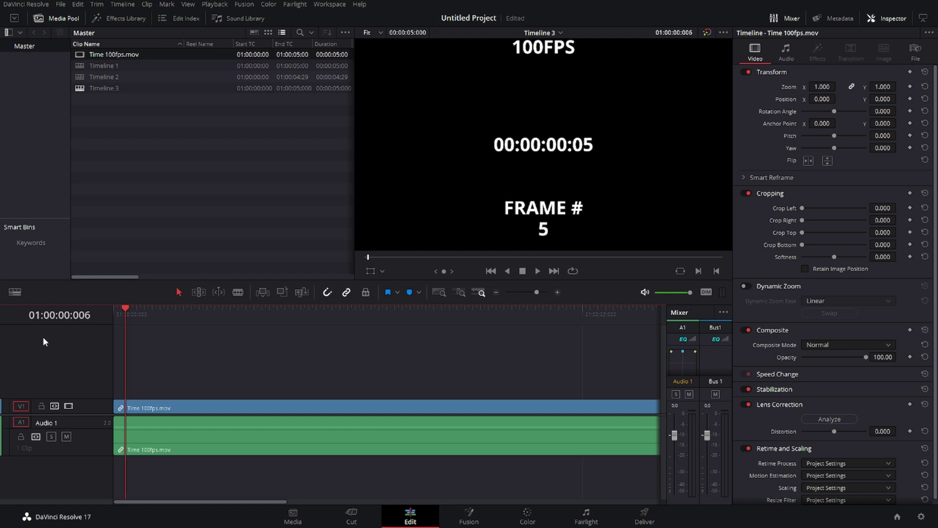
pyautogui.press('Right')
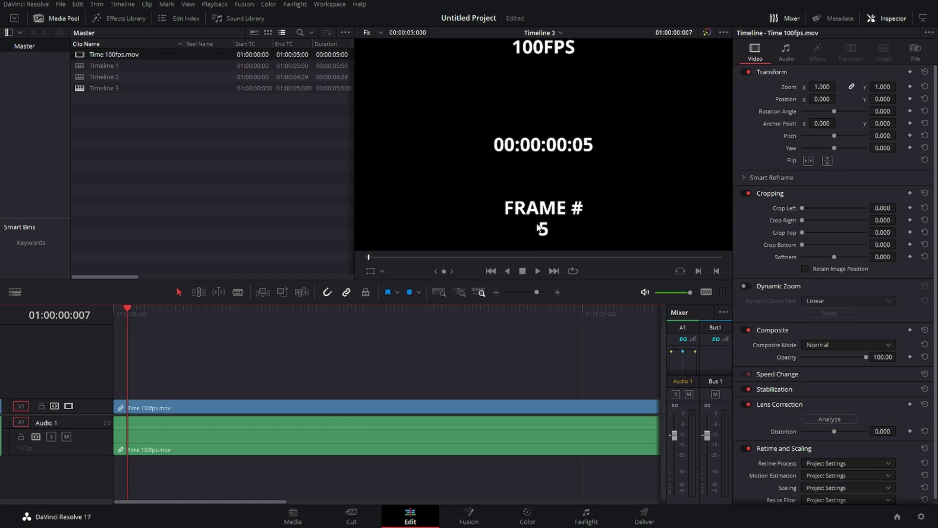
pyautogui.press('Right')
pyautogui.press('Right')
pyautogui.press('Right')
pyautogui.press('Right')
pyautogui.press('Right')
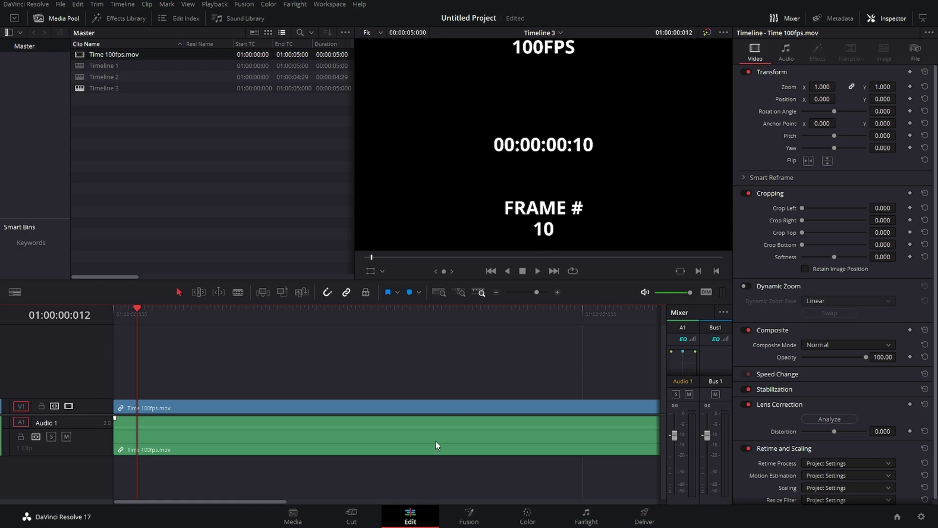
pyautogui.moveTo(135, 138); pyautogui.dragTo(100, 80)
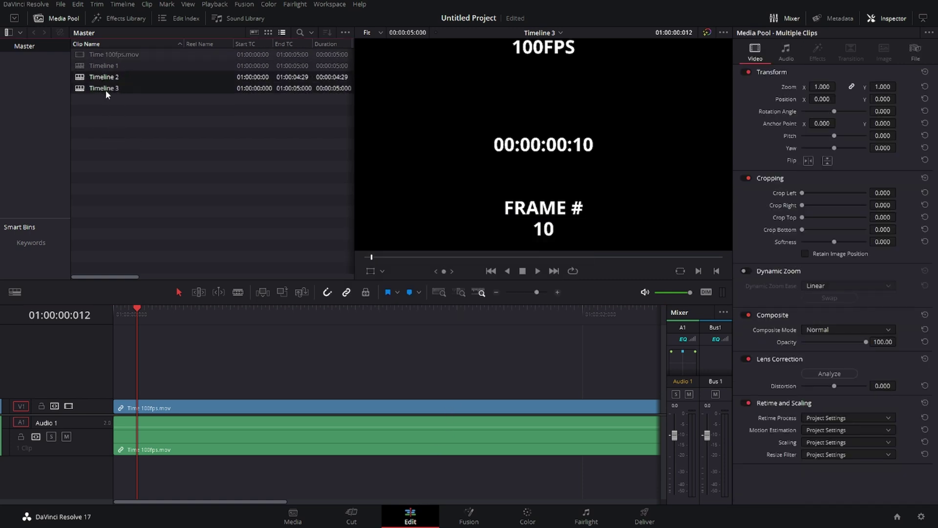
# Delete Timelines 2 and 3 and set up a new timeline with custom 29.97 fps format.
pyautogui.press('Delete')
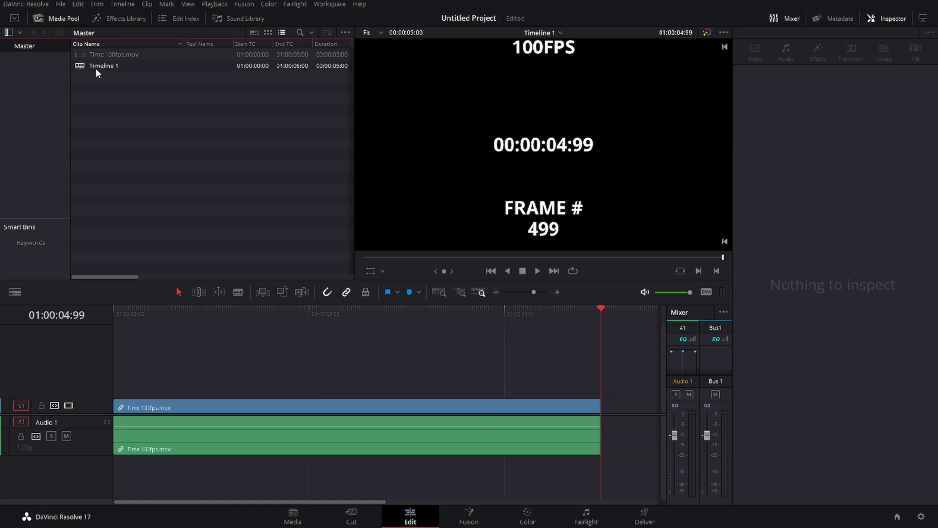
pyautogui.rightClick(115, 93)
pyautogui.moveTo(163, 103)
pyautogui.press('Escape')
pyautogui.rightClick(191, 89)
pyautogui.moveTo(220, 97)
pyautogui.click(410, 100)
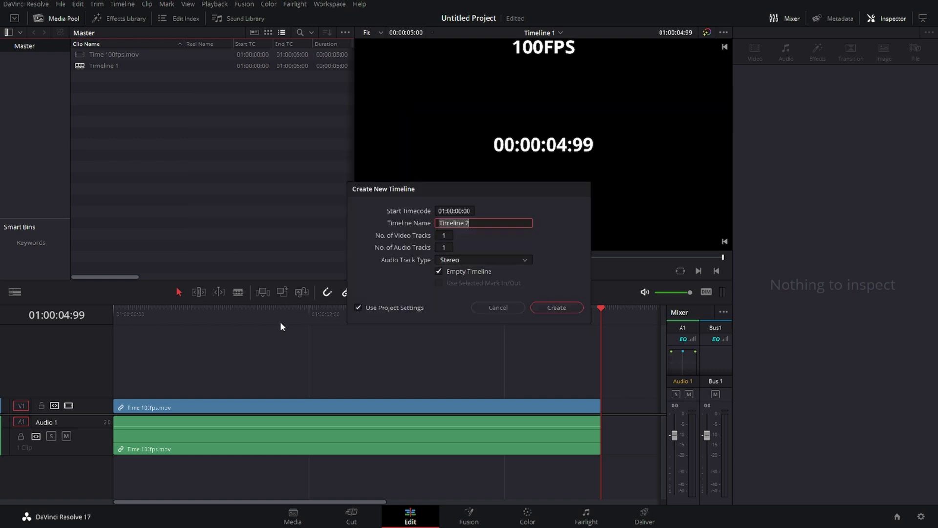
pyautogui.click(403, 309)
pyautogui.click(452, 213)
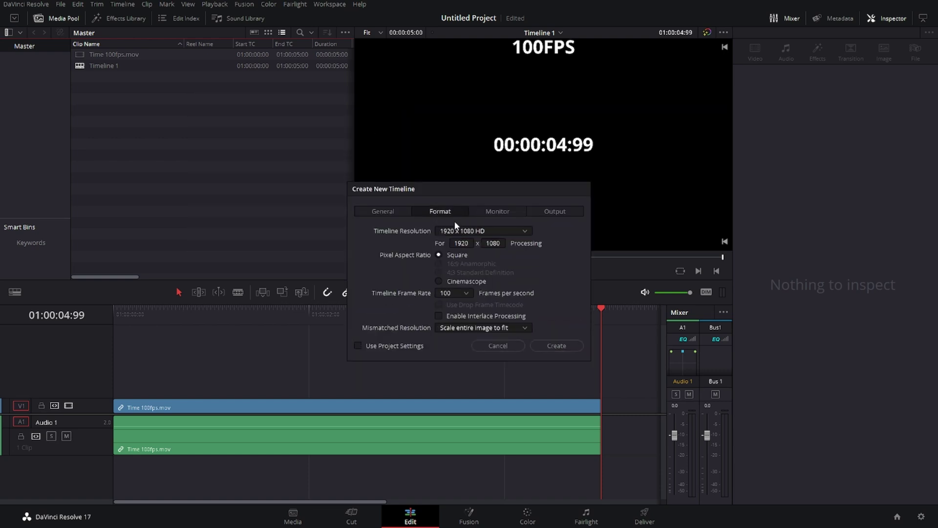
pyautogui.click(455, 293)
pyautogui.moveTo(472, 358); pyautogui.dragTo(475, 320)
pyautogui.click(451, 361)
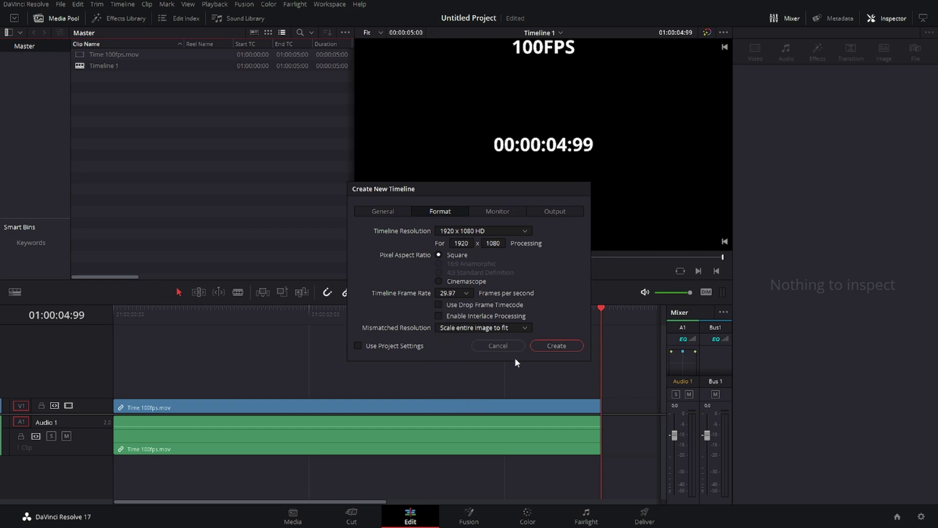
# Create the 29.97 fps Timeline 2 and nest Timeline 1 onto its tracks.
pyautogui.click(558, 346)
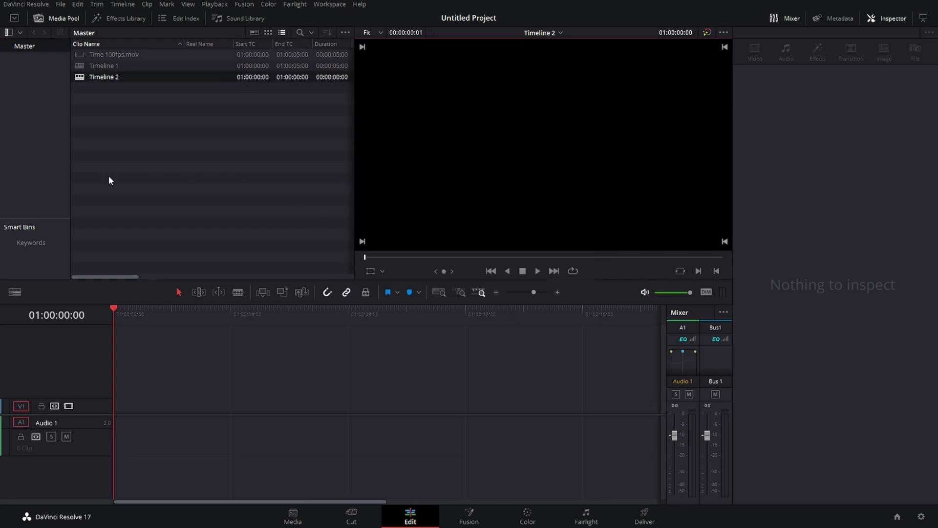
pyautogui.click(93, 66)
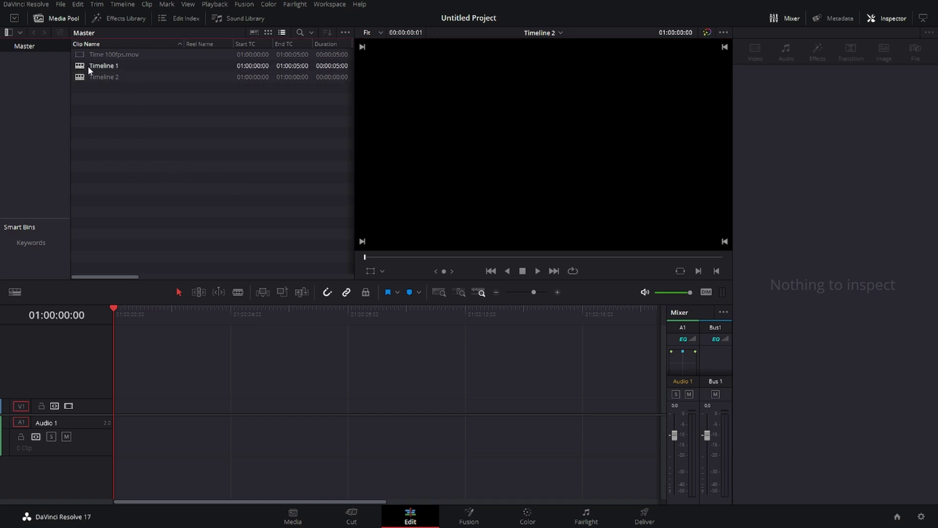
pyautogui.moveTo(82, 68); pyautogui.dragTo(119, 426)
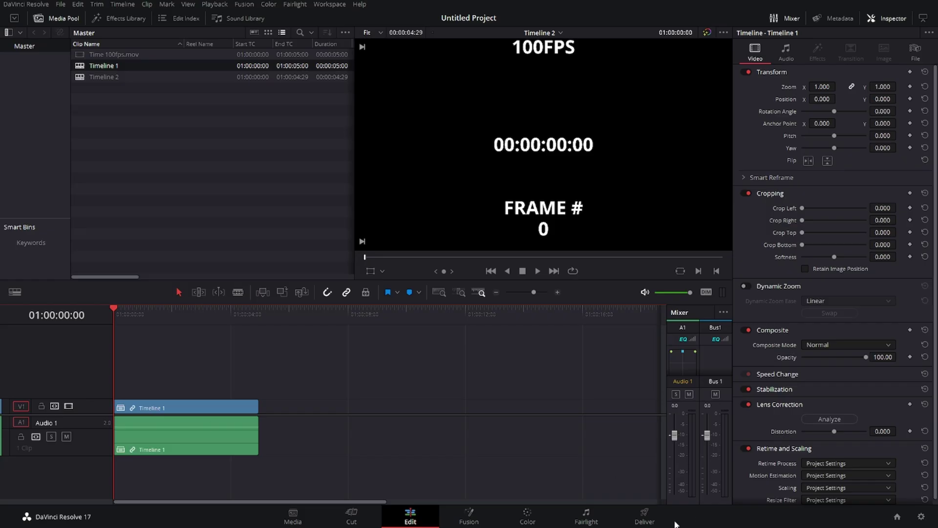
# Confirm on the Deliver page that Timeline 2 exports only at 29.97 fps, then reopen Timeline 1.
pyautogui.click(654, 520)
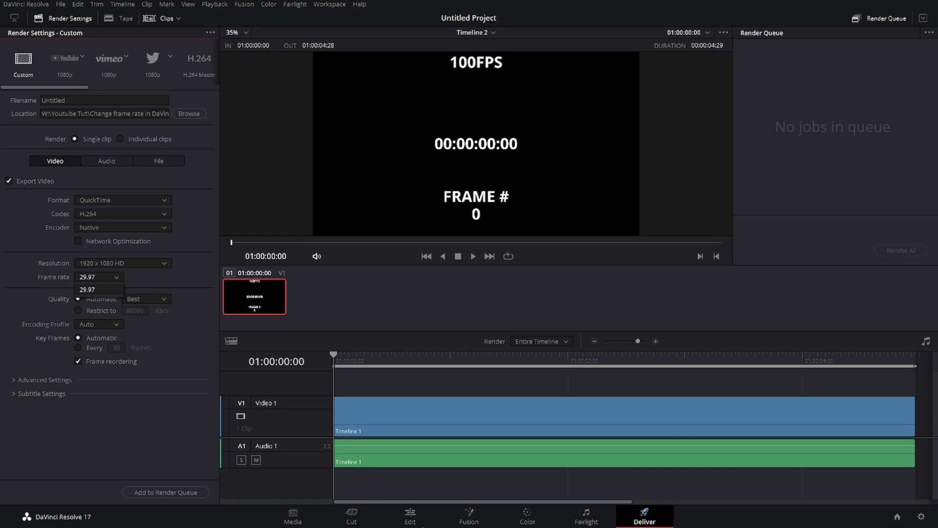
pyautogui.click(412, 520)
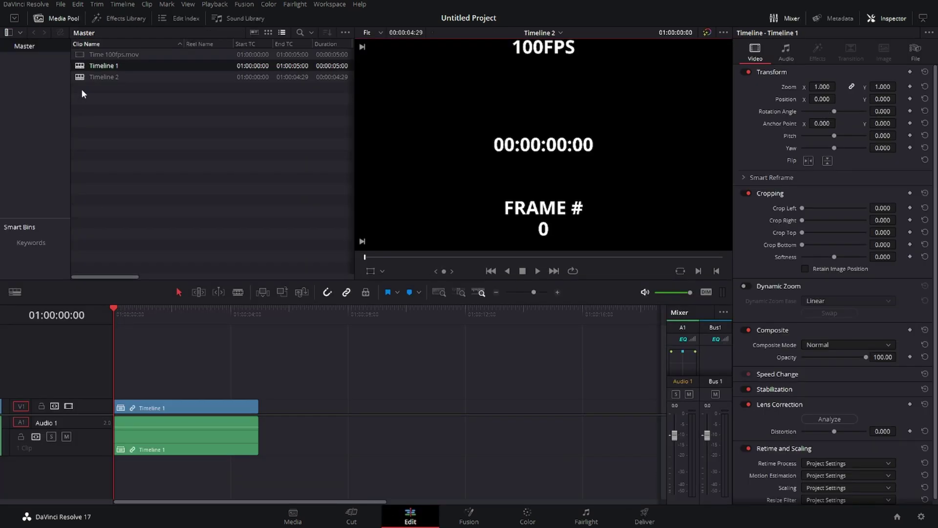
pyautogui.doubleClick(80, 67)
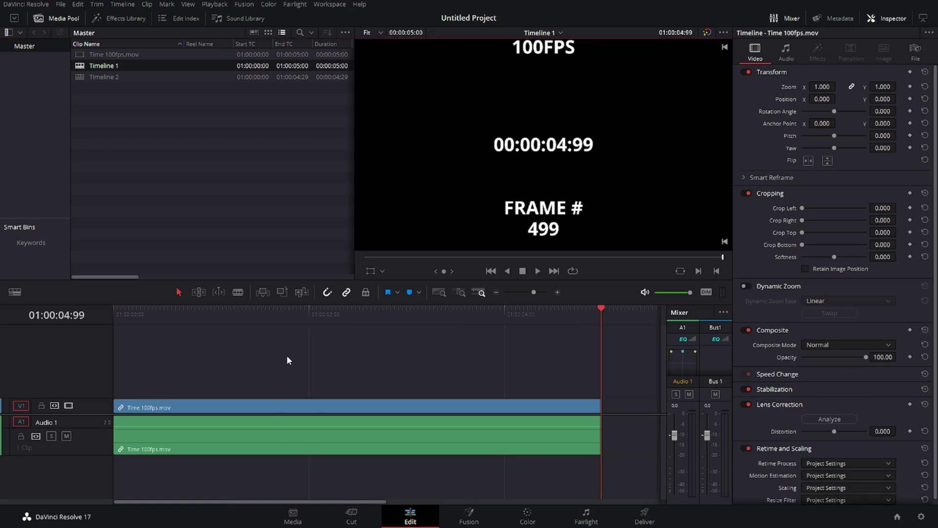
# Add Four Color Gradient generator clips to V1 and V2 of Timeline 1 and shorten both.
pyautogui.click(496, 293)
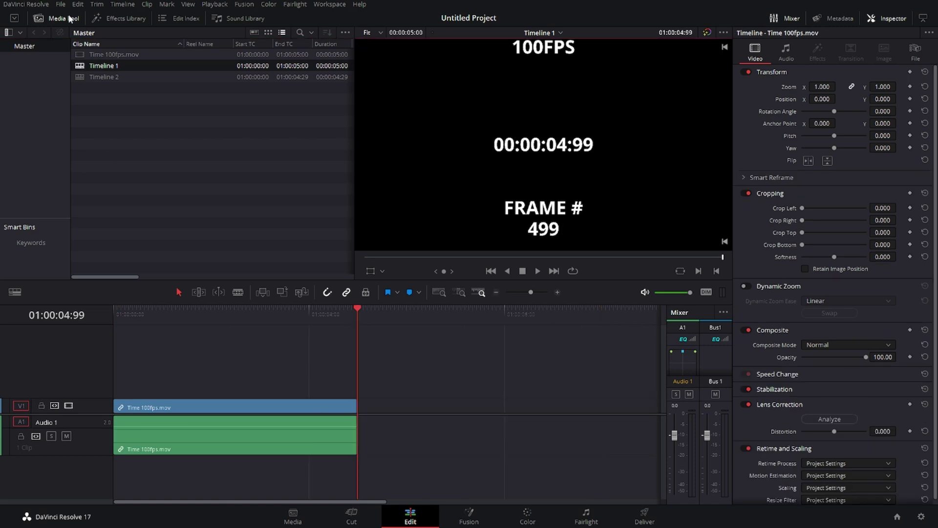
pyautogui.click(120, 18)
pyautogui.click(48, 101)
pyautogui.moveTo(142, 119); pyautogui.dragTo(362, 419)
pyautogui.moveTo(422, 410); pyautogui.dragTo(173, 389)
pyautogui.moveTo(356, 391); pyautogui.dragTo(147, 391)
pyautogui.moveTo(601, 407); pyautogui.dragTo(390, 407)
# In Timeline 2, extend the nested Timeline 1 clip's end so the timeline runs 00:00:05:20.
pyautogui.click(56, 18)
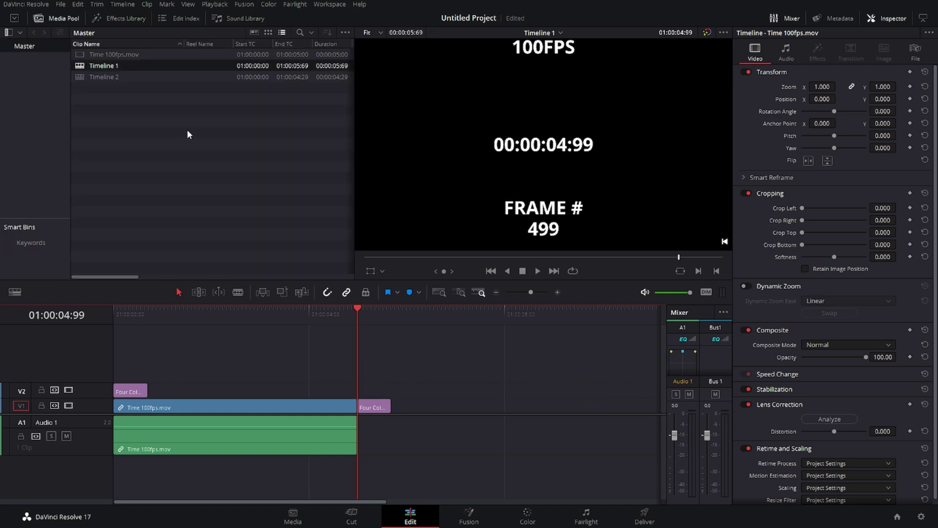
pyautogui.click(192, 136)
pyautogui.doubleClick(84, 79)
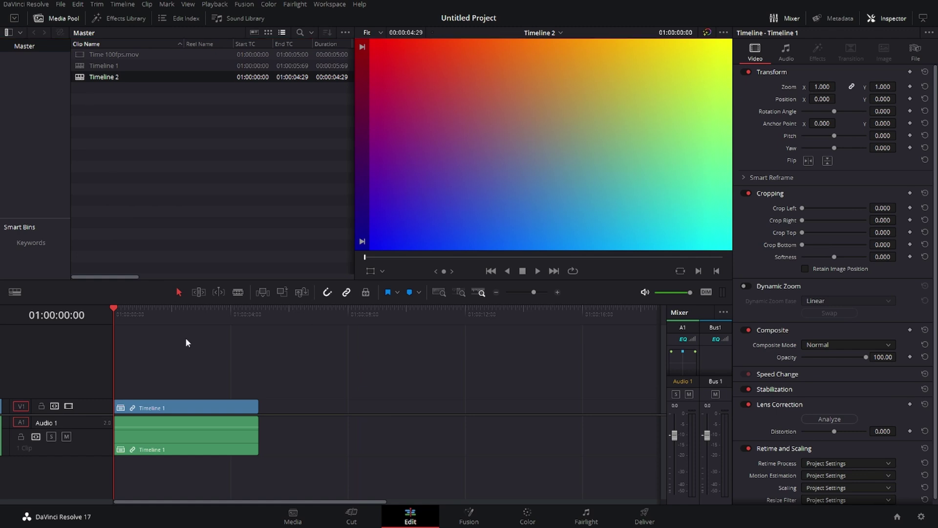
pyautogui.moveTo(153, 314); pyautogui.dragTo(259, 331)
pyautogui.click(178, 233)
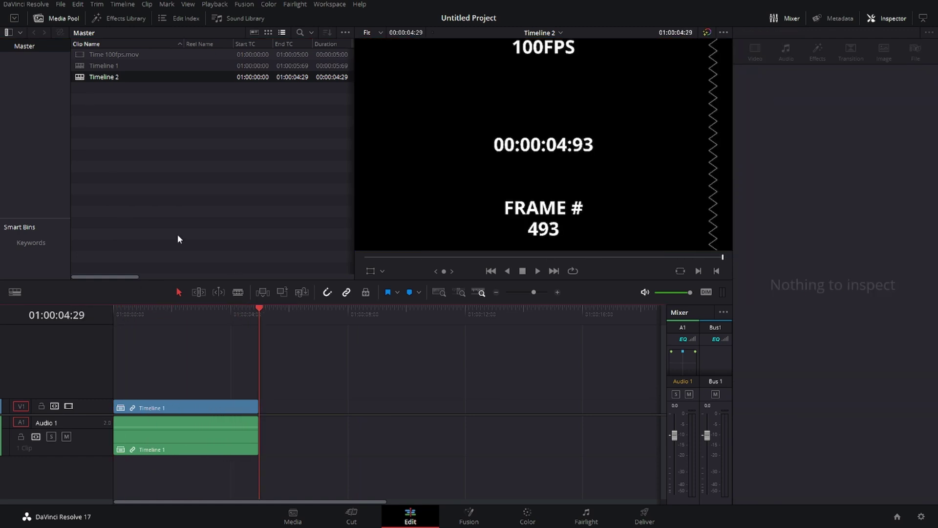
pyautogui.moveTo(260, 407); pyautogui.dragTo(280, 407)
pyautogui.moveTo(253, 315); pyautogui.dragTo(196, 319)
pyautogui.click(181, 410)
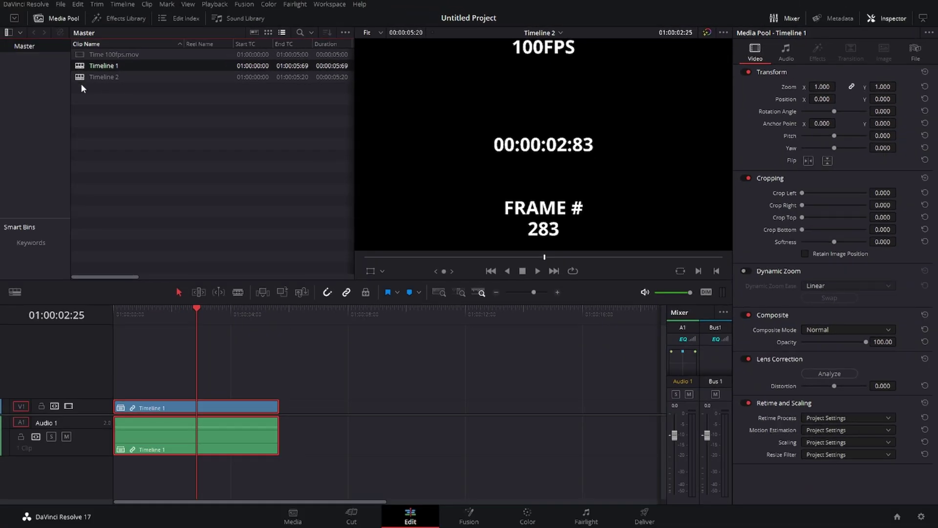
# Turn on stacked timeline tabs showing Timeline 1 and Timeline 2.
pyautogui.doubleClick(98, 66)
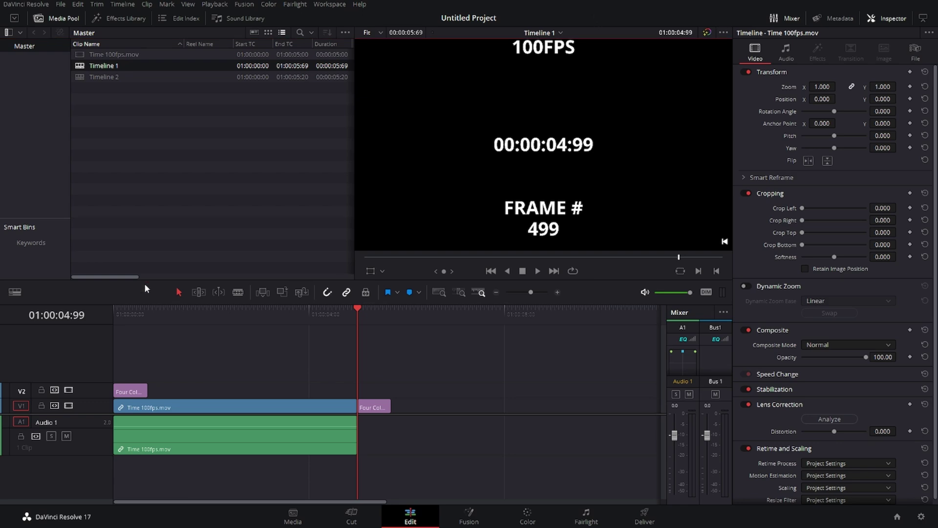
pyautogui.click(15, 292)
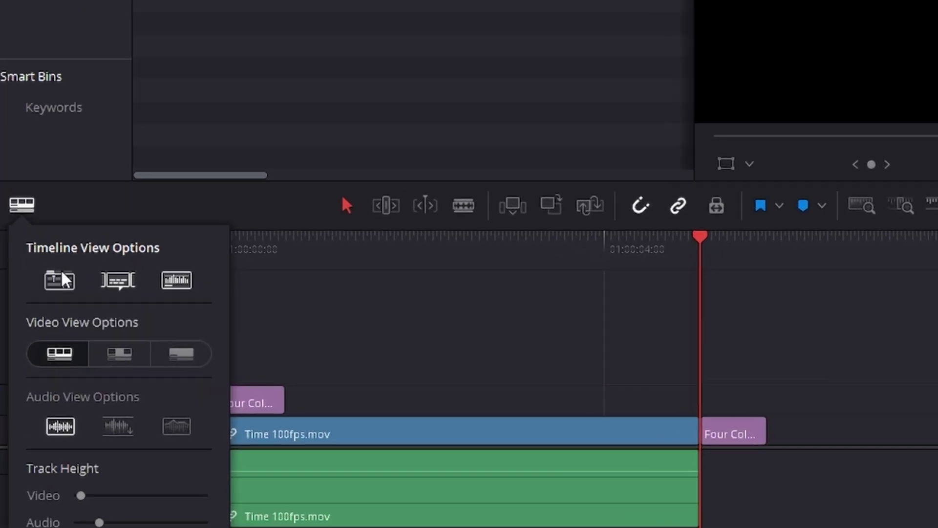
pyautogui.click(43, 316)
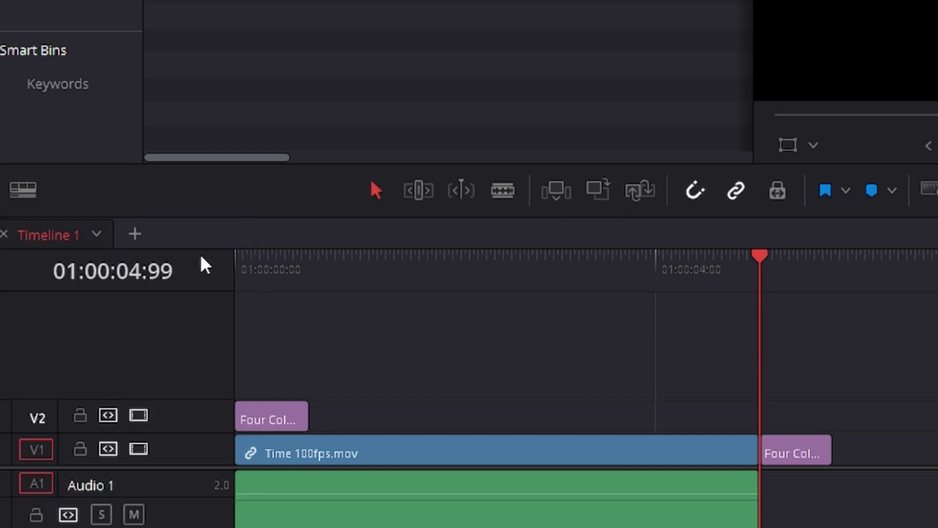
pyautogui.click(133, 233)
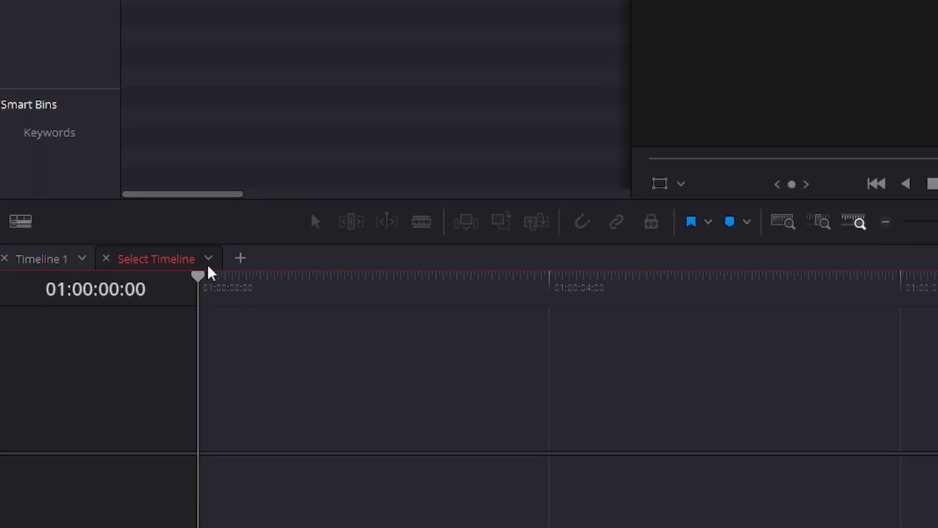
pyautogui.click(209, 259)
pyautogui.click(213, 293)
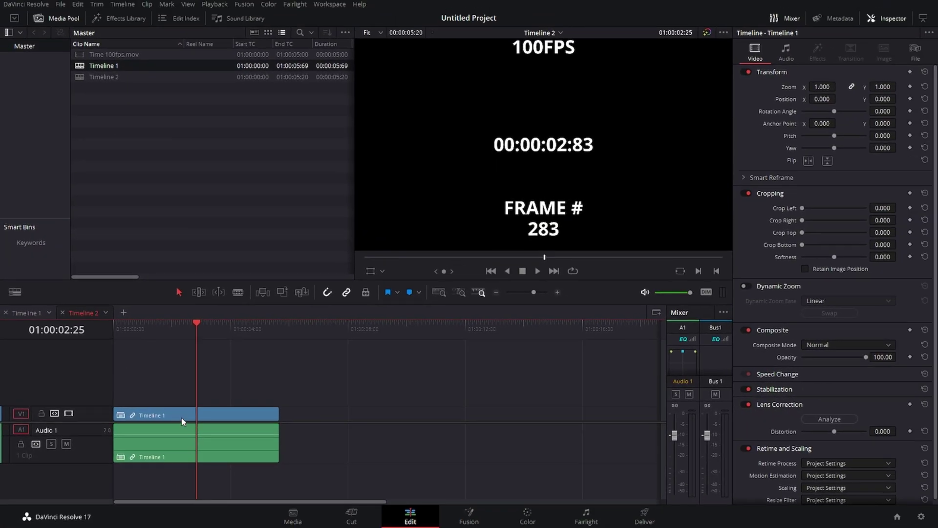
# Copy the gradient clip further along V2 in Timeline 1, then check it in Timeline 2.
pyautogui.click(27, 313)
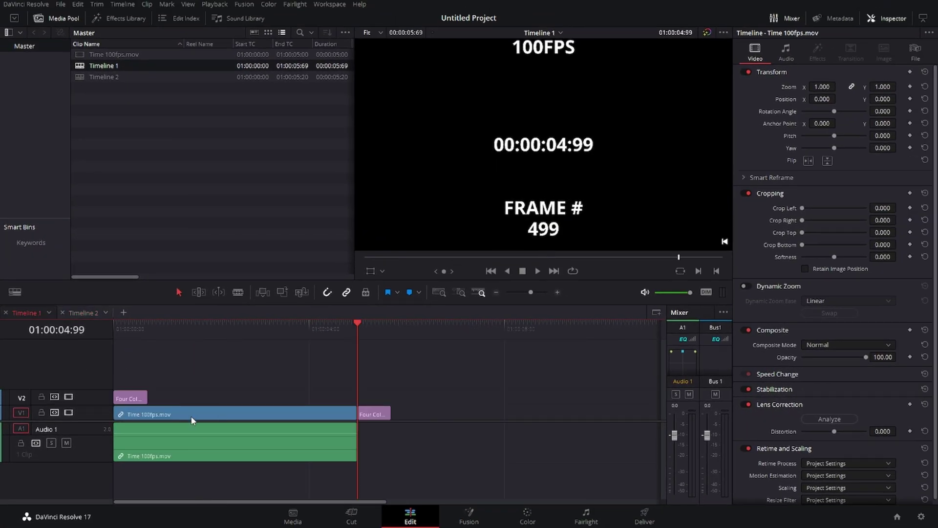
pyautogui.moveTo(378, 414); pyautogui.dragTo(255, 394)
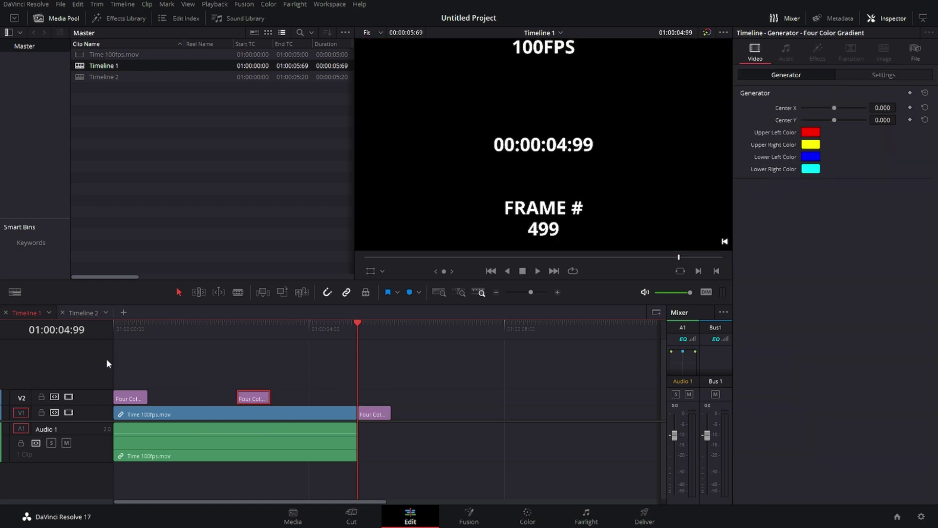
pyautogui.click(83, 313)
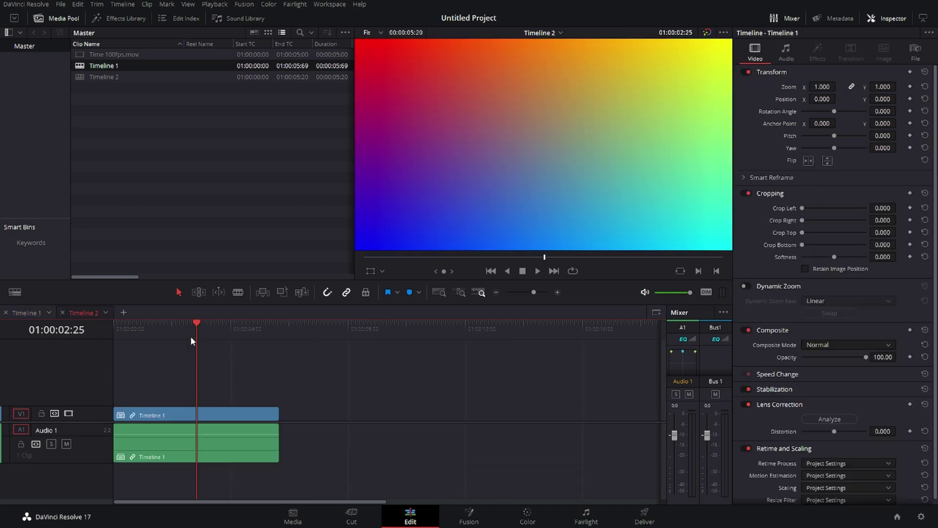